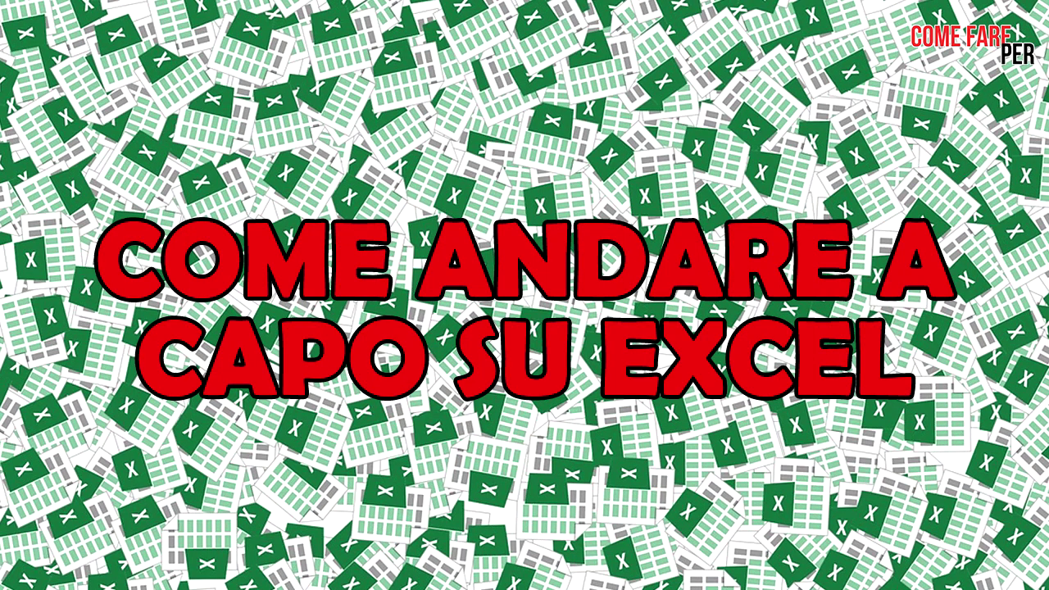
Type 'ciaociaociaociaociaociaociao' into cell A1 so it spills past column A
type("ciao")
type("ciaociaociaociaociaociaociaociao")
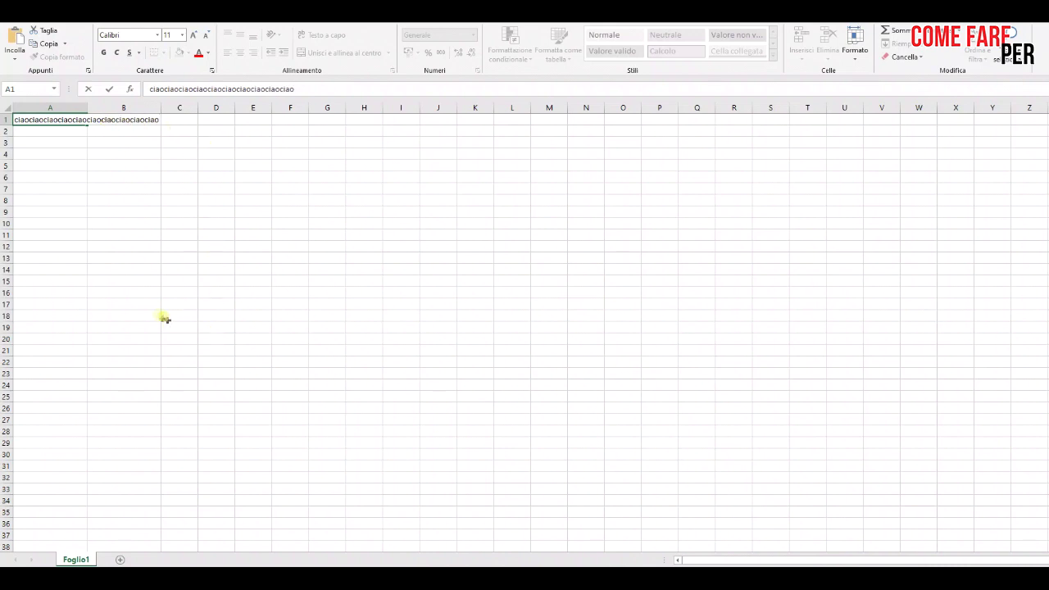
Apply Wrap Text (Testo a capo) to A1 so the ciao string fits on three lines
left_click(59, 129)
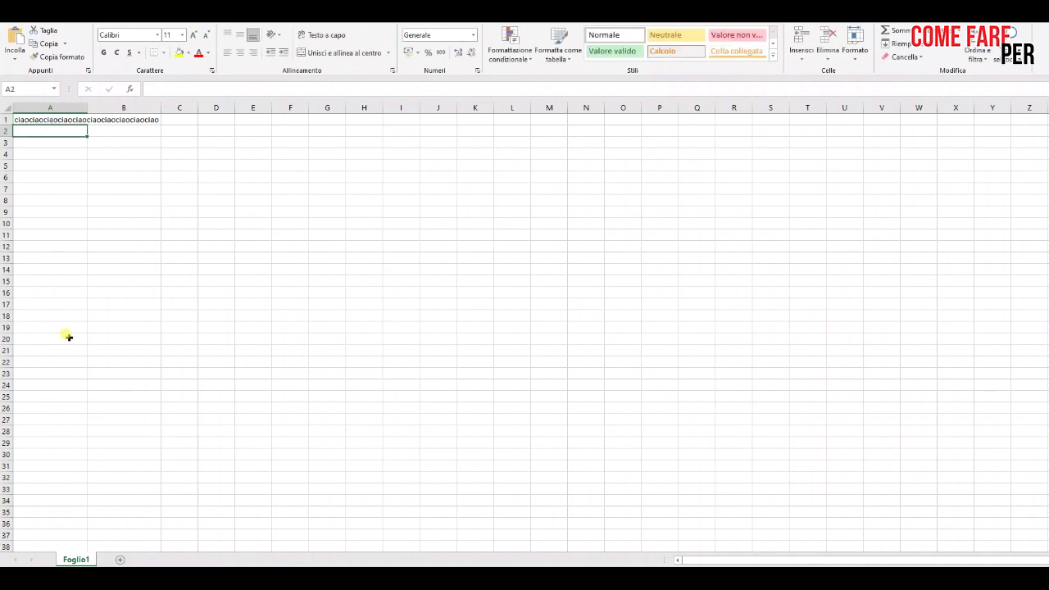
left_click(63, 118)
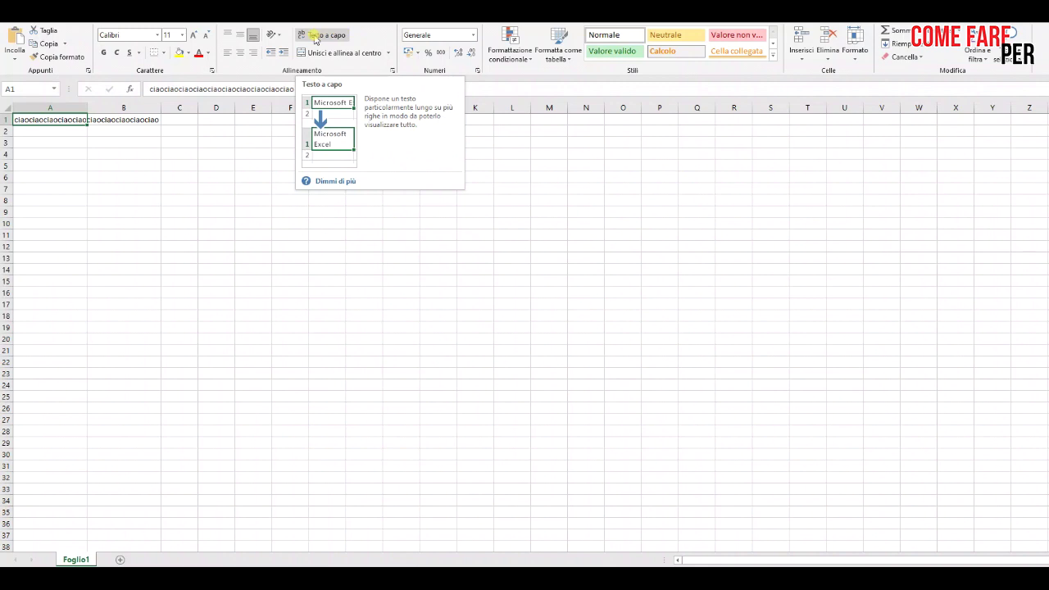
left_click(315, 38)
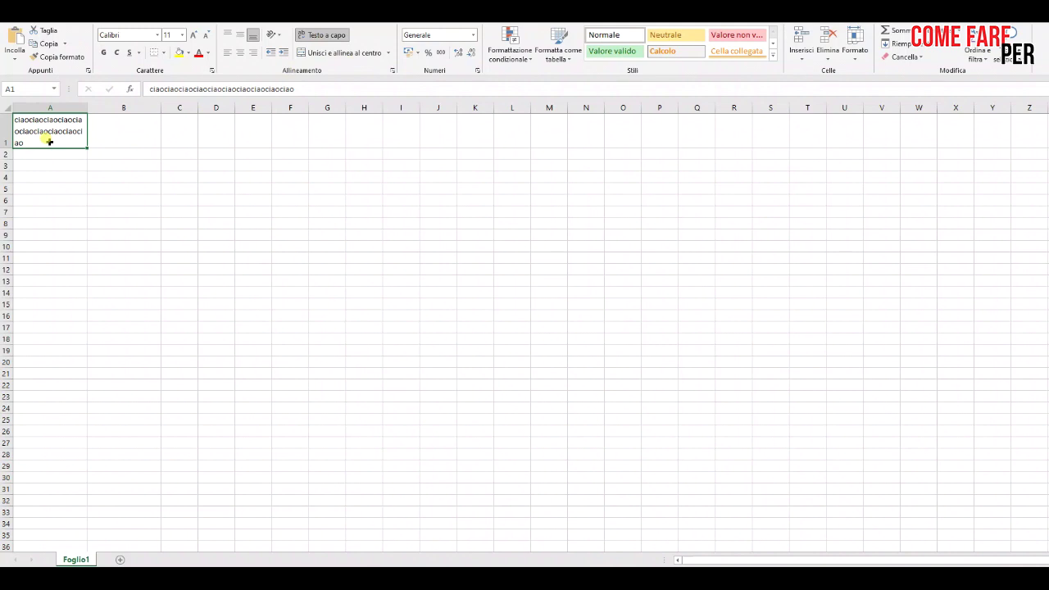
left_click(59, 155)
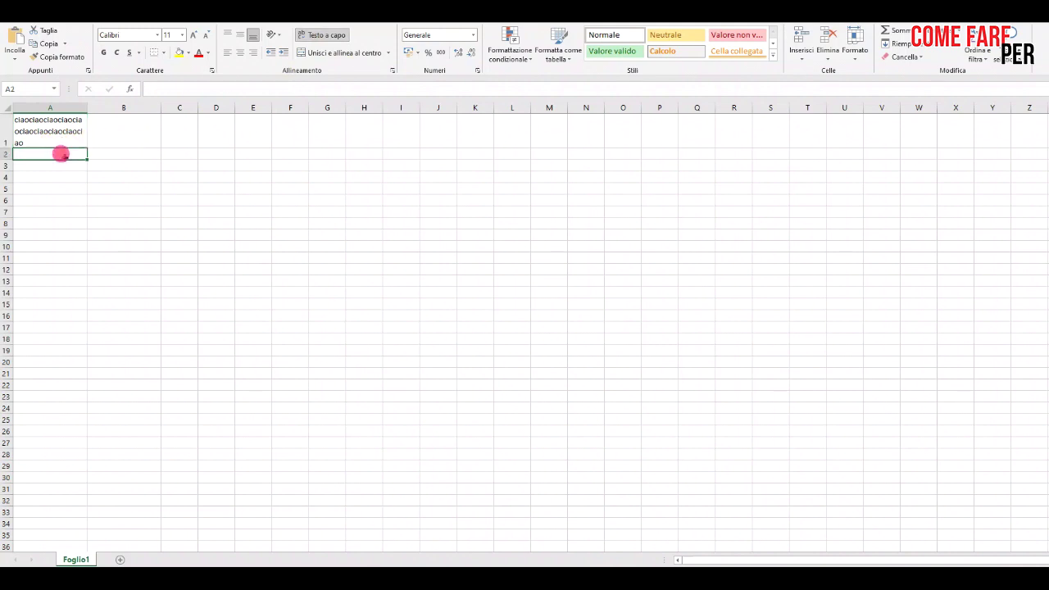
Replace the text in A1 with 'Ciao Ciao ciao'
left_click(49, 120)
key("BackSpace")
type("ao Ciao ciao")
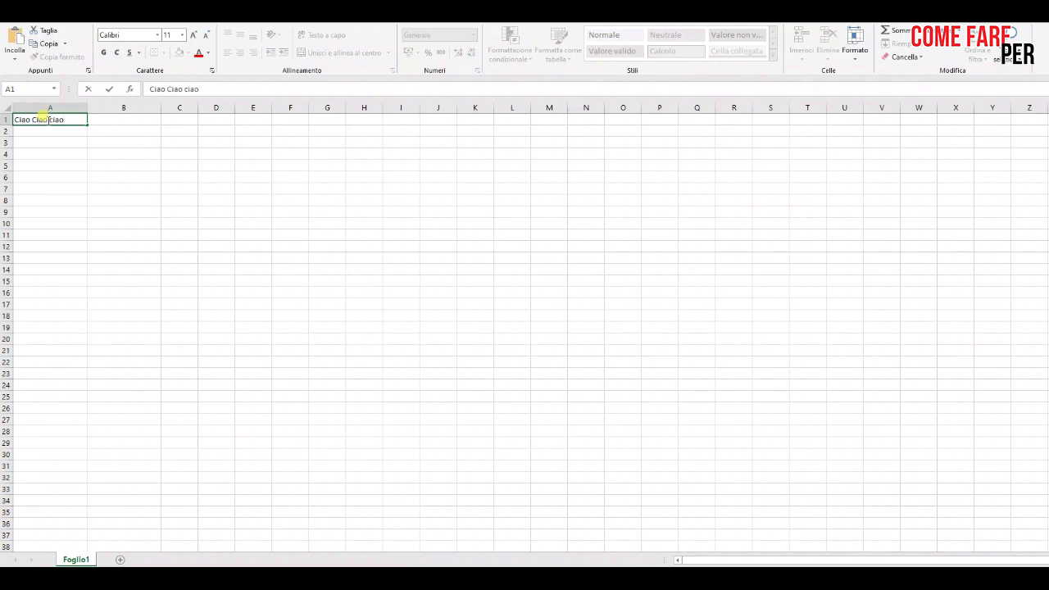
left_click(62, 165)
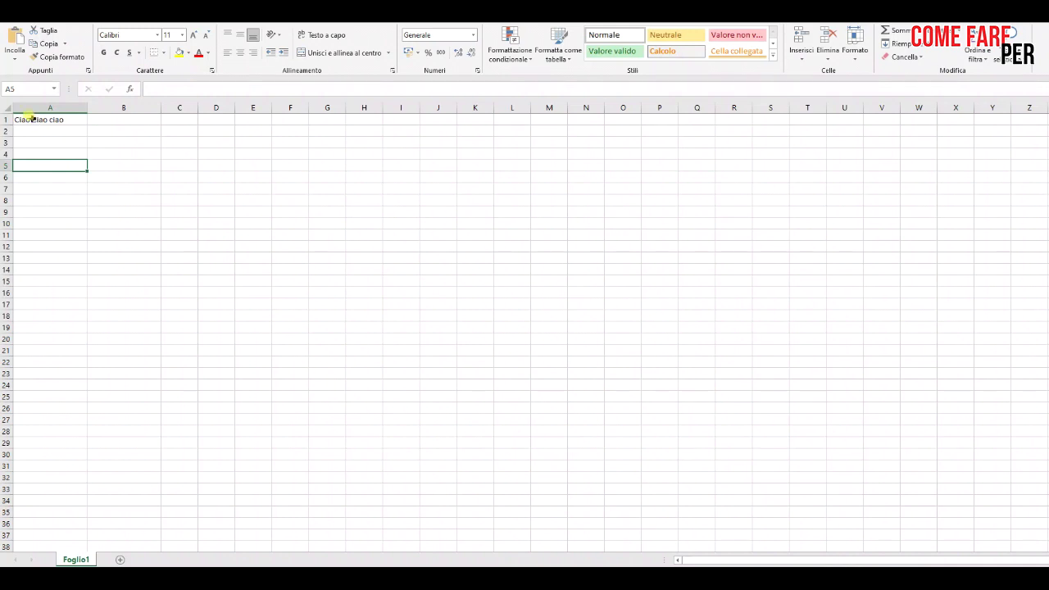
Add an Alt+Enter line break after the first Ciao so A1 reads Ciao over Ciao ciao
double_click(31, 119)
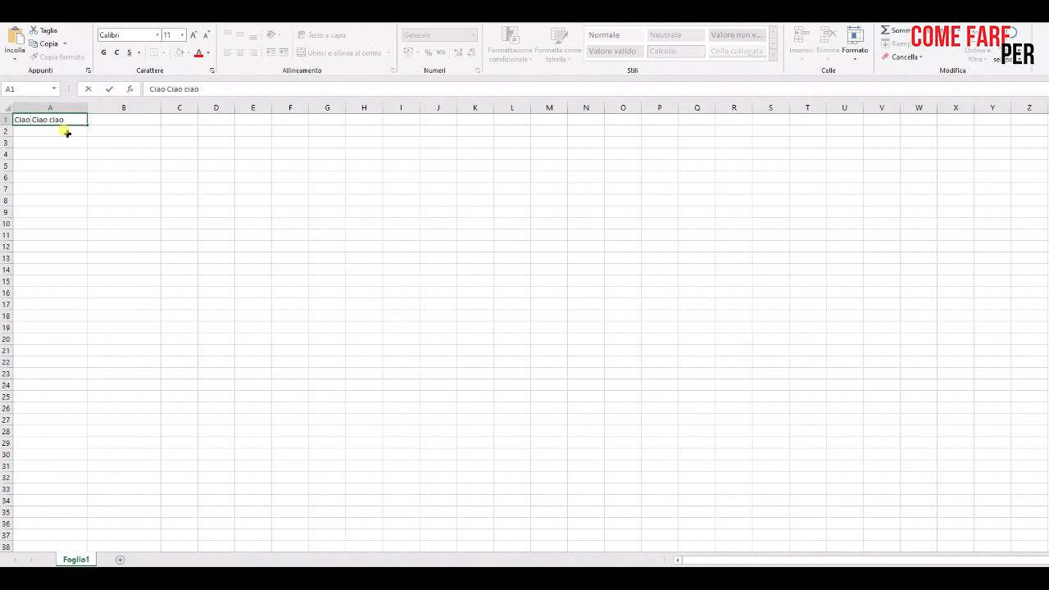
key("alt+Return")
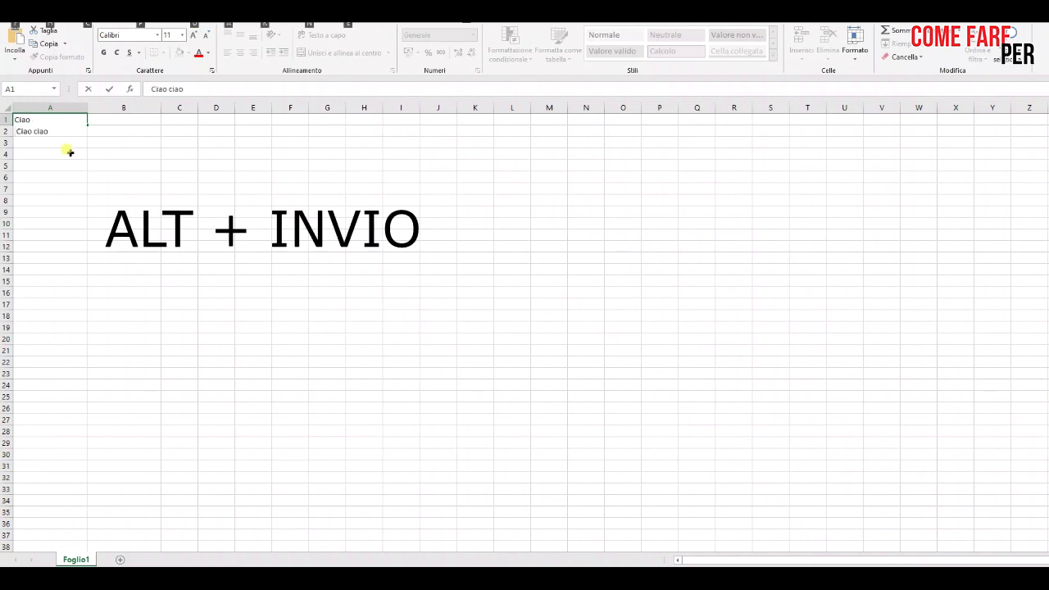
key("Return")
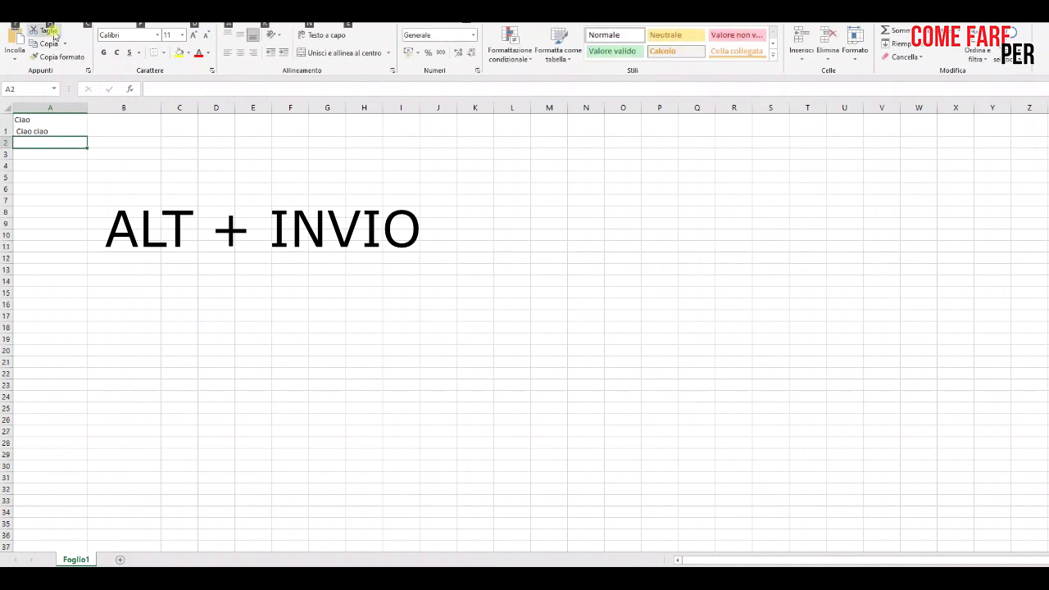
left_click(22, 121)
double_click(22, 121)
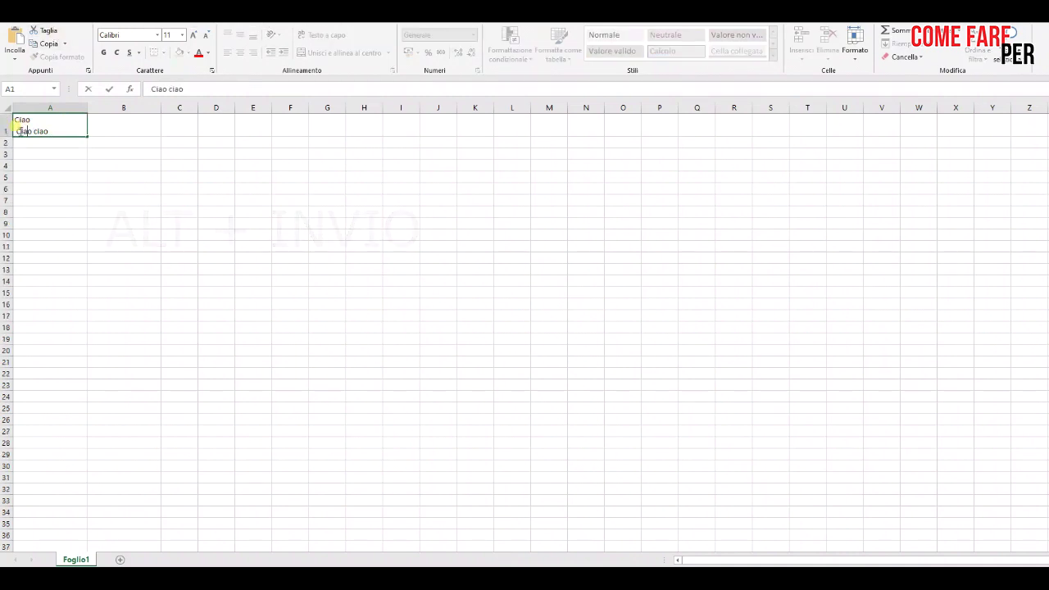
left_click(39, 119)
left_click(57, 142)
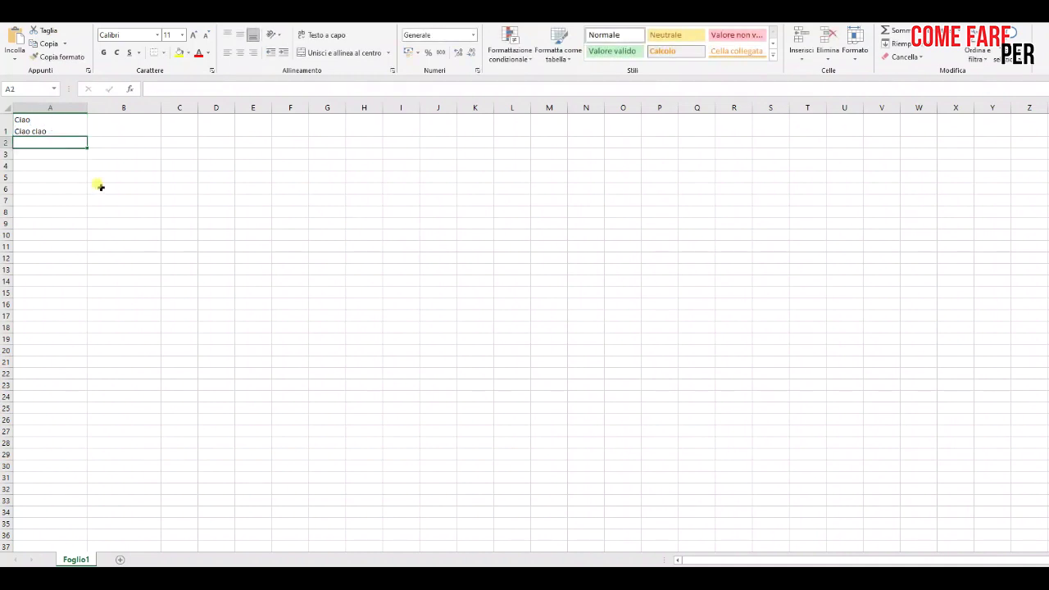
left_click(45, 154)
Enter 'Ciao ciao ciao' in cell A2
double_click(43, 143)
type("Ciao")
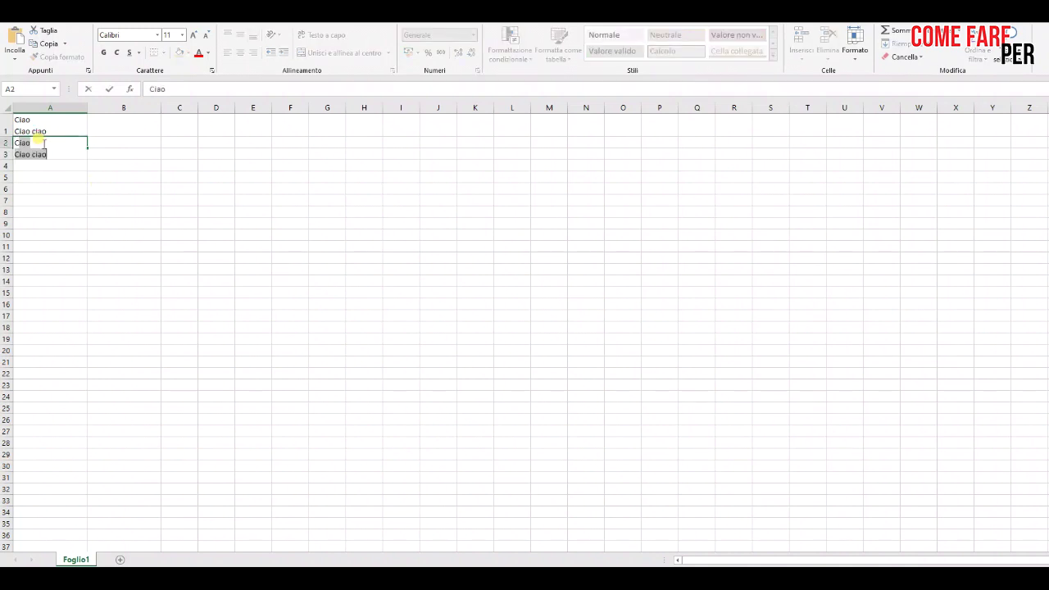
type(" ciao ciao")
key("ctrl+Return")
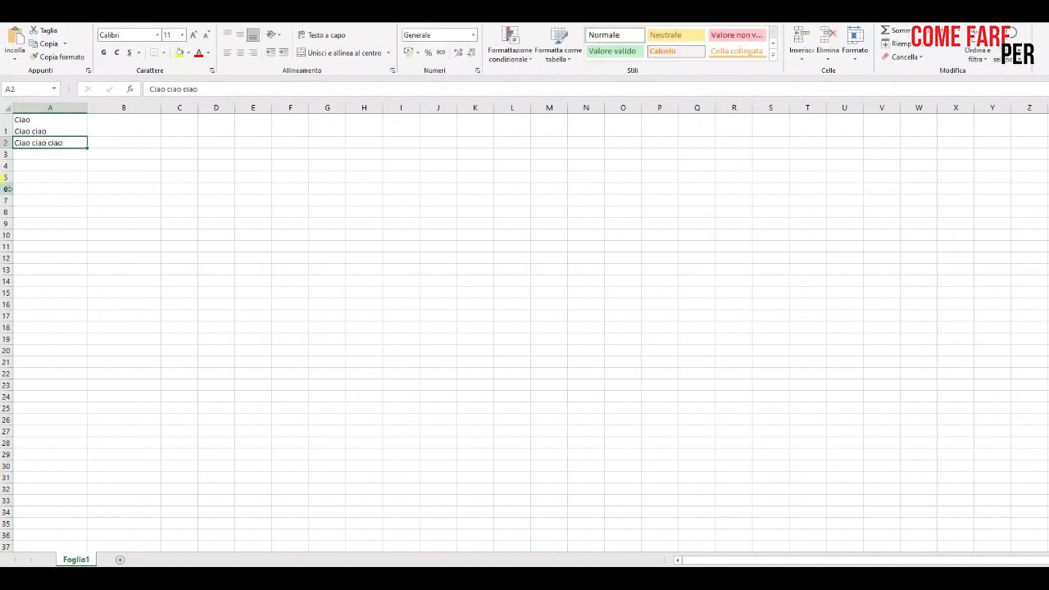
Insert a line break in A2 after the first Ciao
double_click(30, 142)
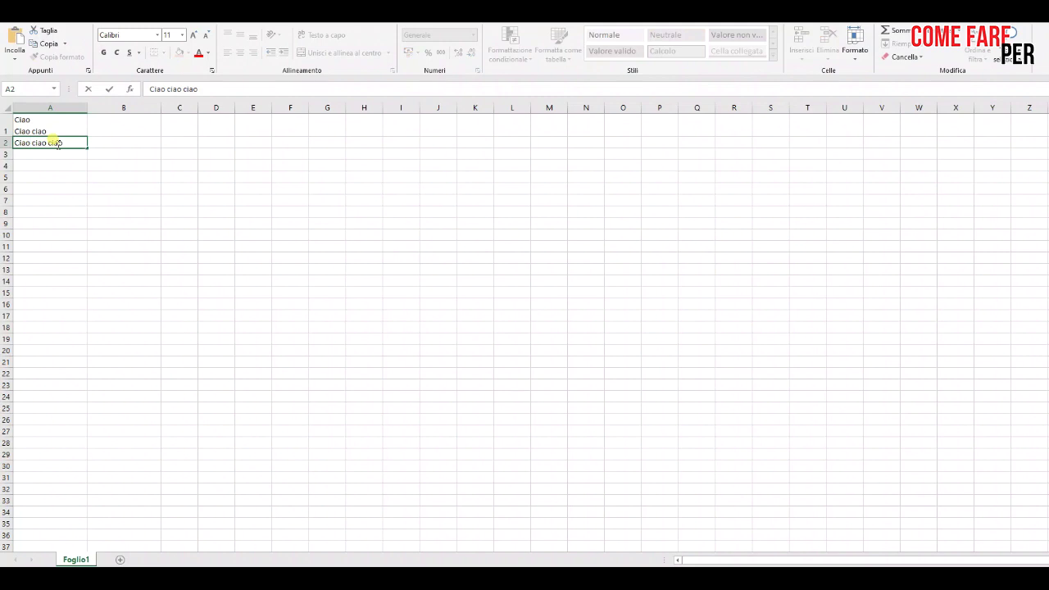
key("Escape")
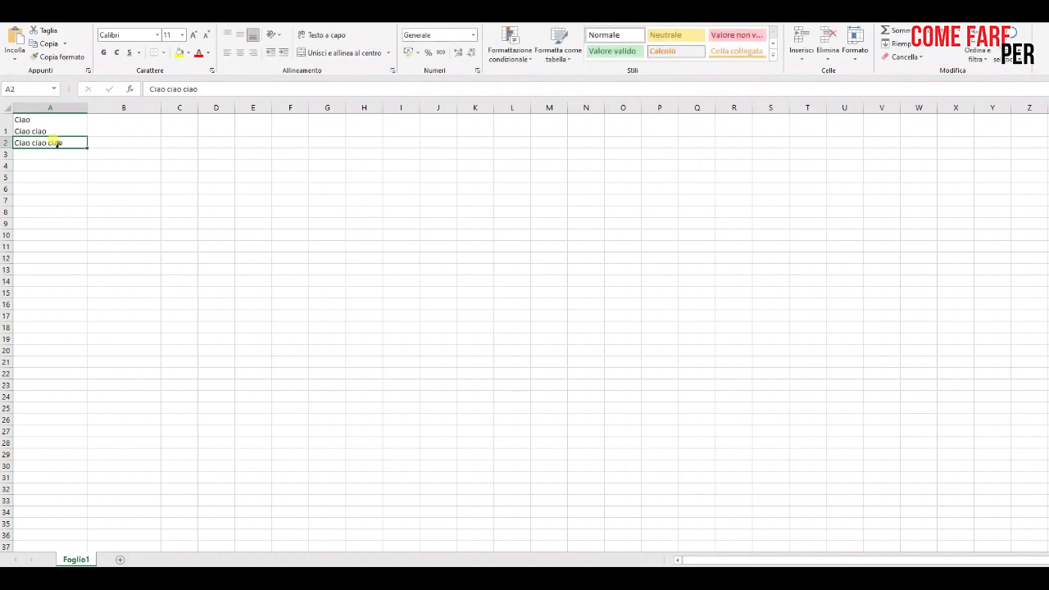
double_click(30, 142)
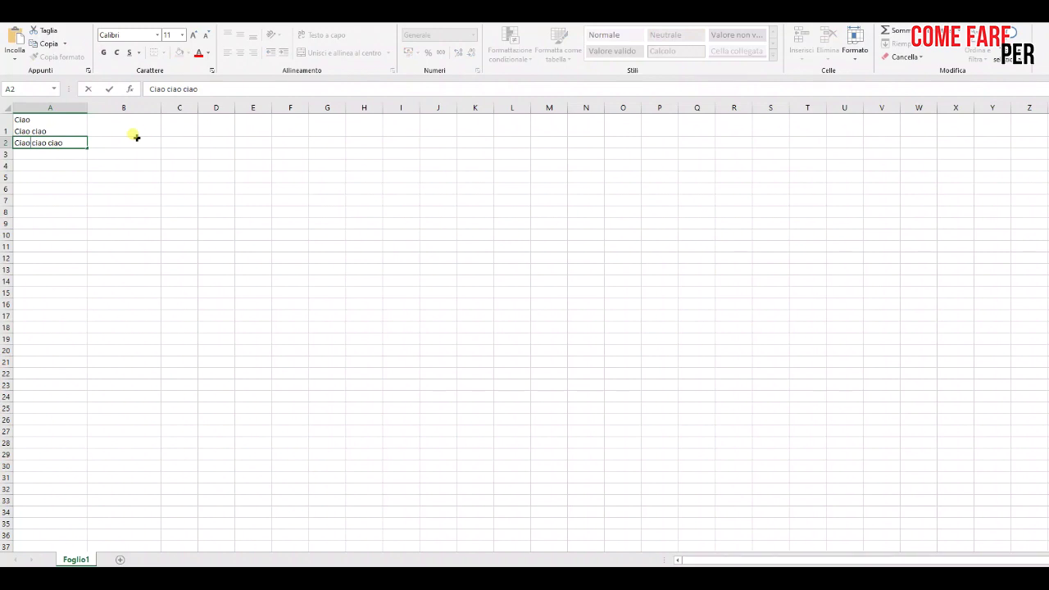
key("alt+Return")
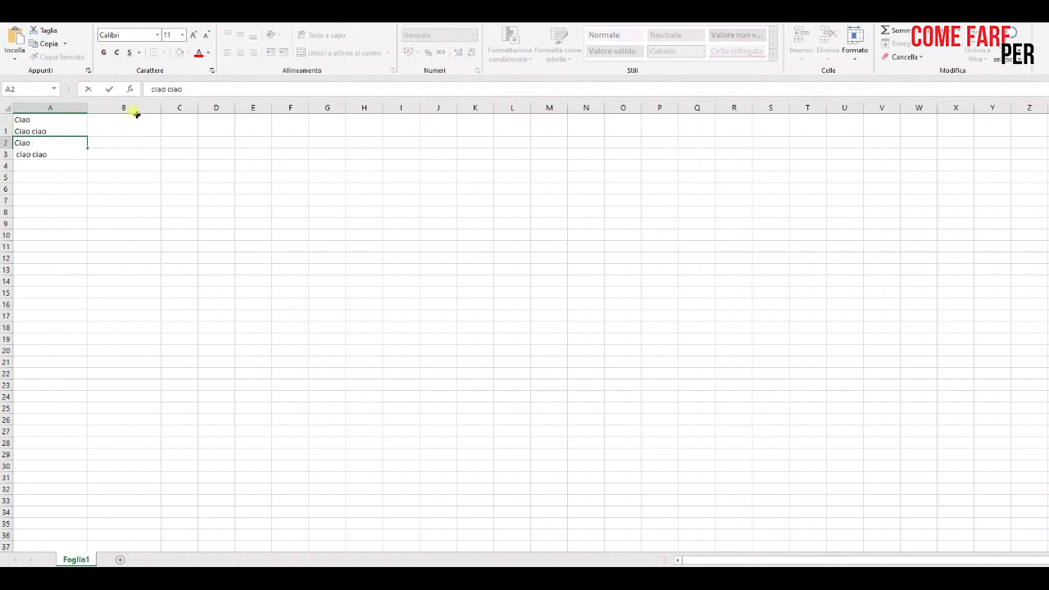
key("Return")
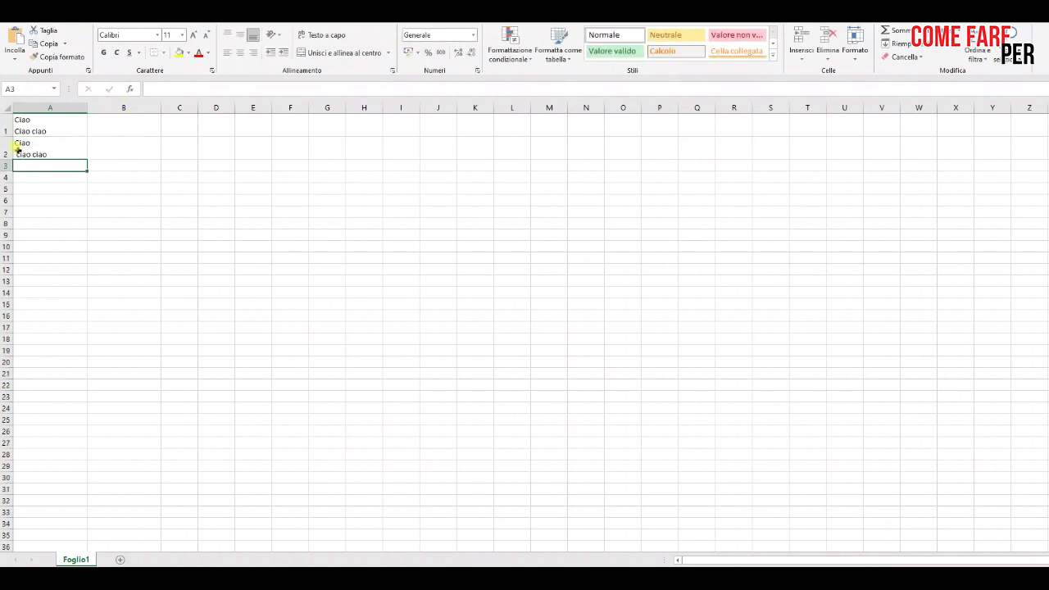
Remove the leading space before 'ciao ciao' on A2's second line
left_click(18, 148)
double_click(59, 151)
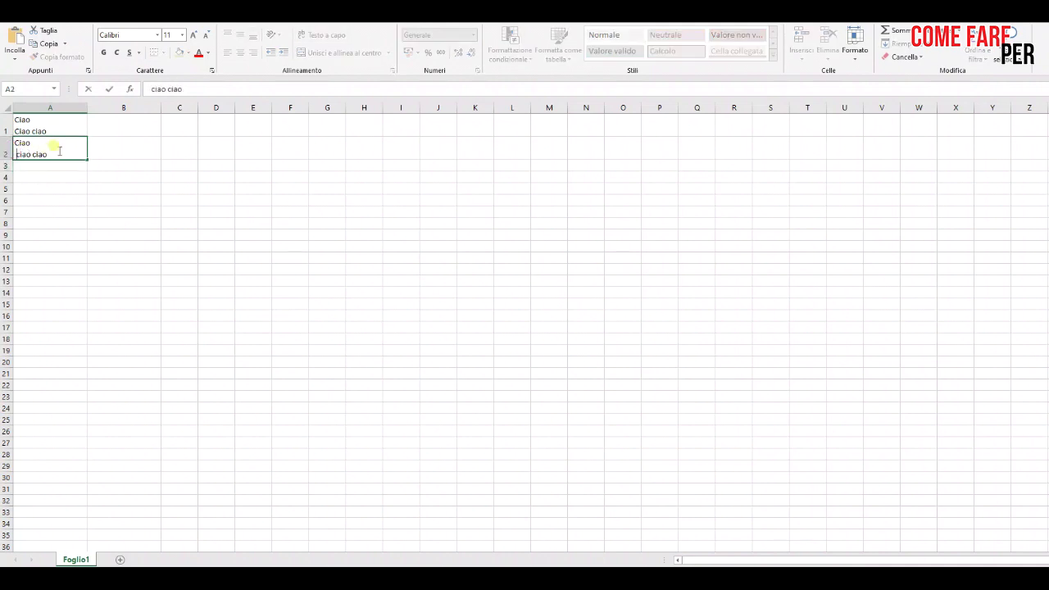
key("BackSpace")
left_click(42, 167)
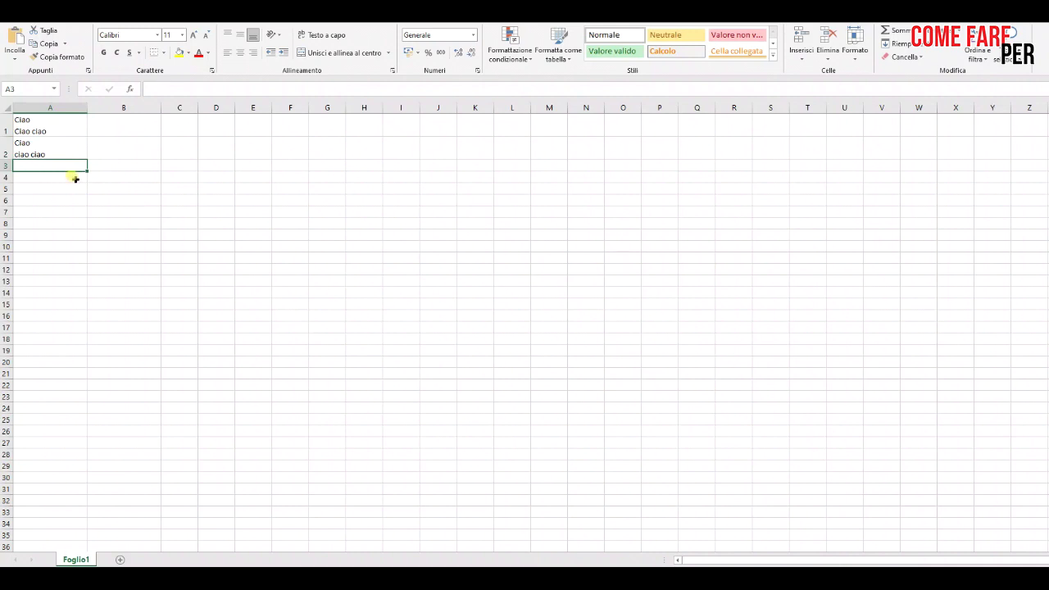
left_click(39, 148)
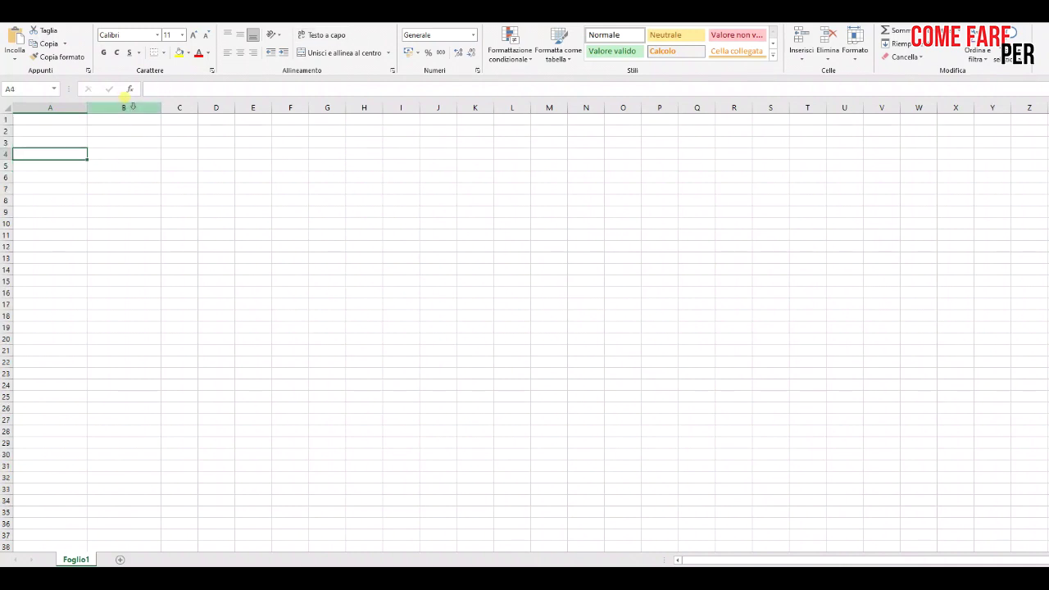
Wrap text in column B and enter 'ciaociao ciao ciao cia cia' in B5 to see it wrap
left_click(132, 106)
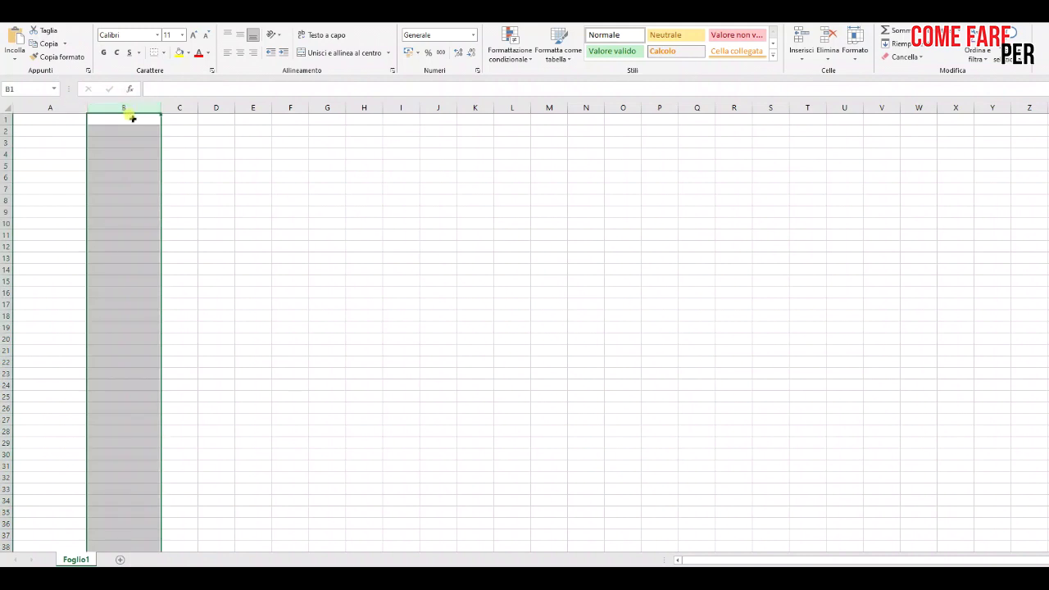
left_click(324, 39)
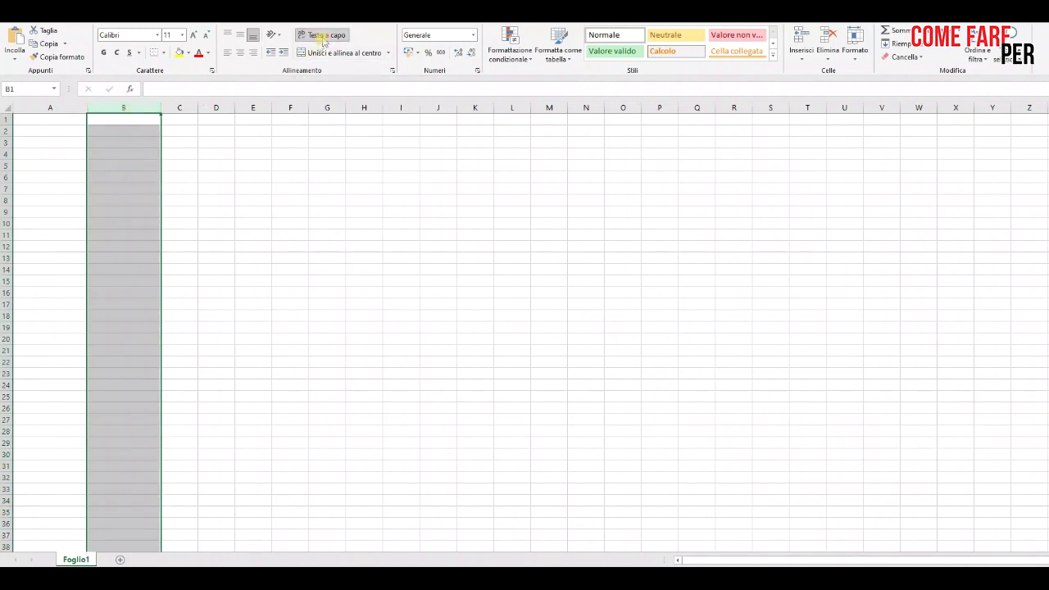
double_click(97, 164)
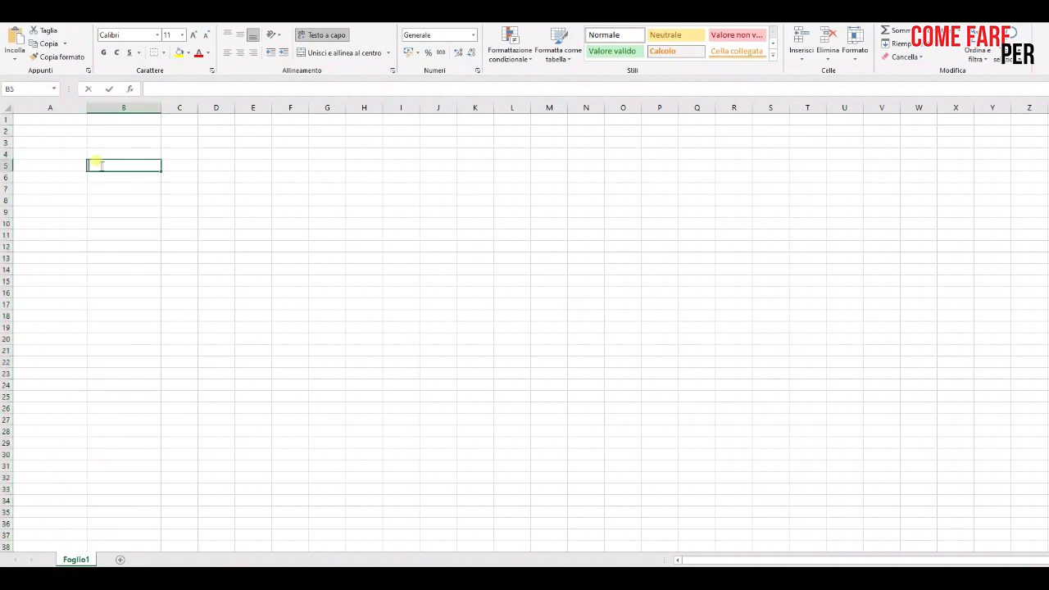
type("ciao")
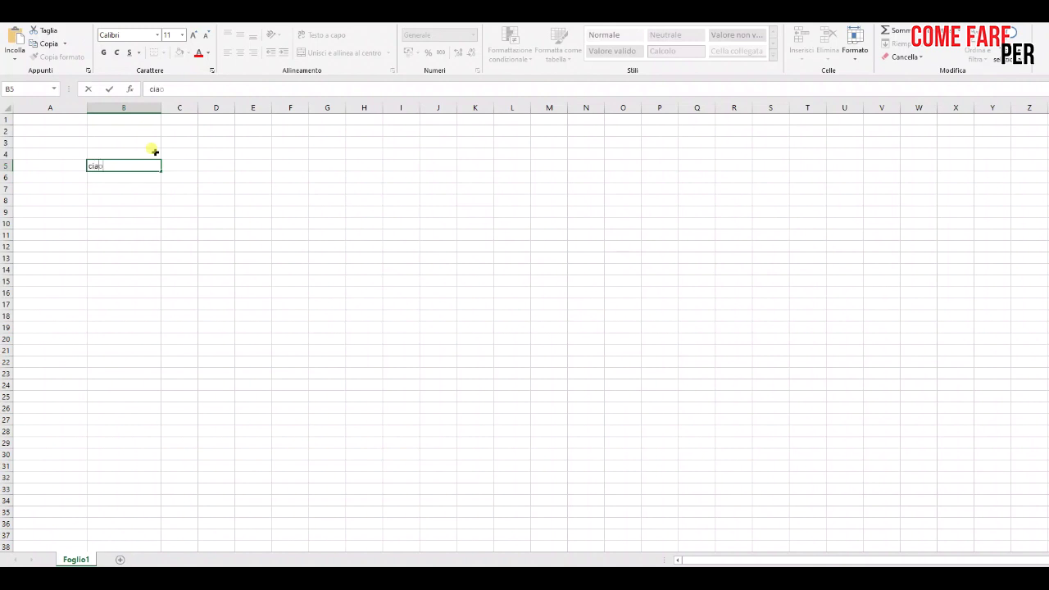
type("ciao ciao ciao ciao")
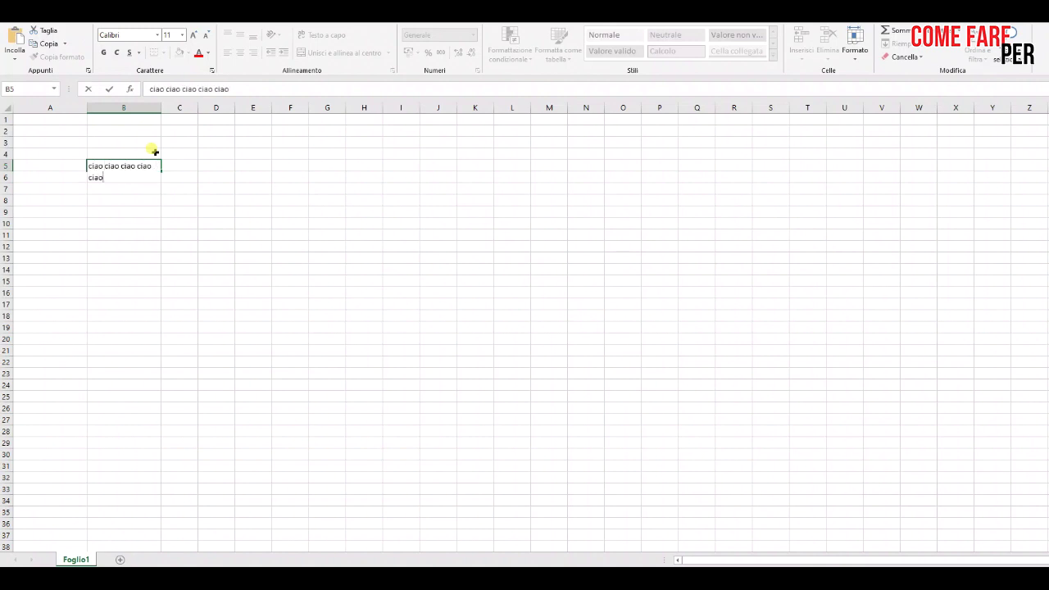
type(" ciao")
key("Return")
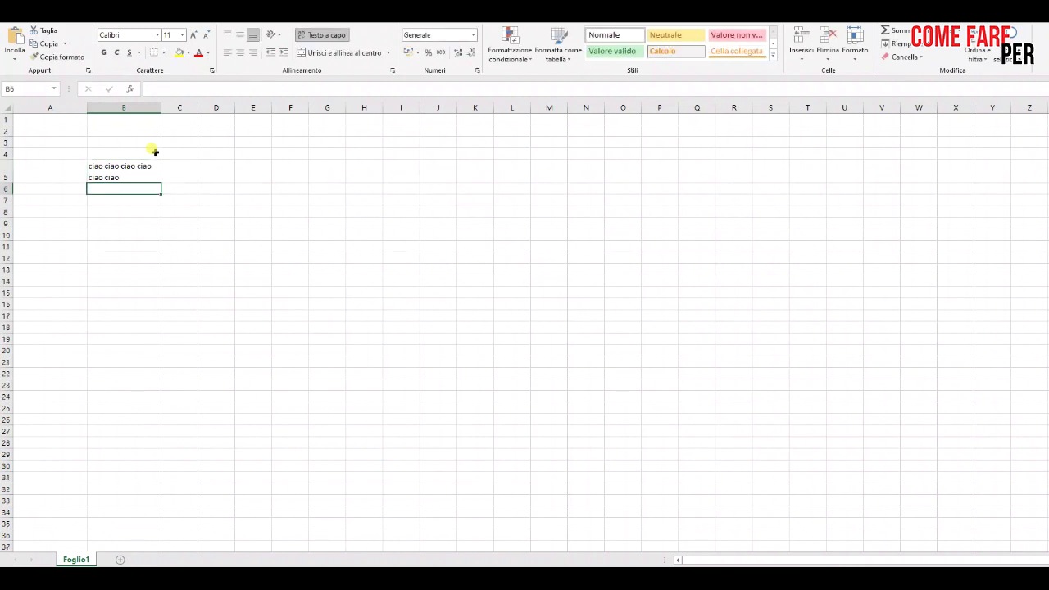
Delete the text from B5, leaving it empty
double_click(125, 175)
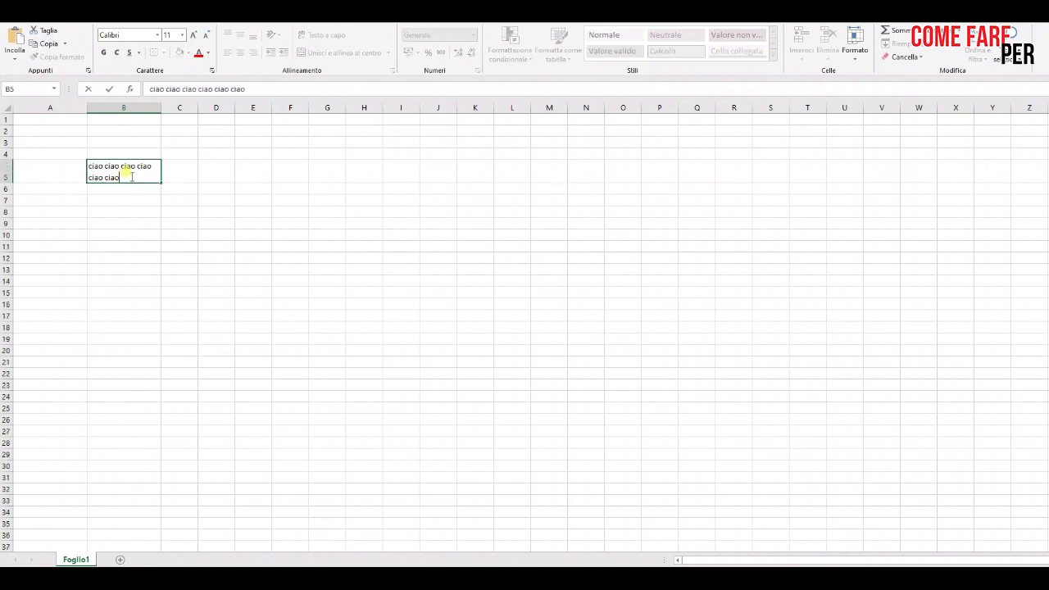
left_click_drag(132, 173, 89, 165)
key("Delete")
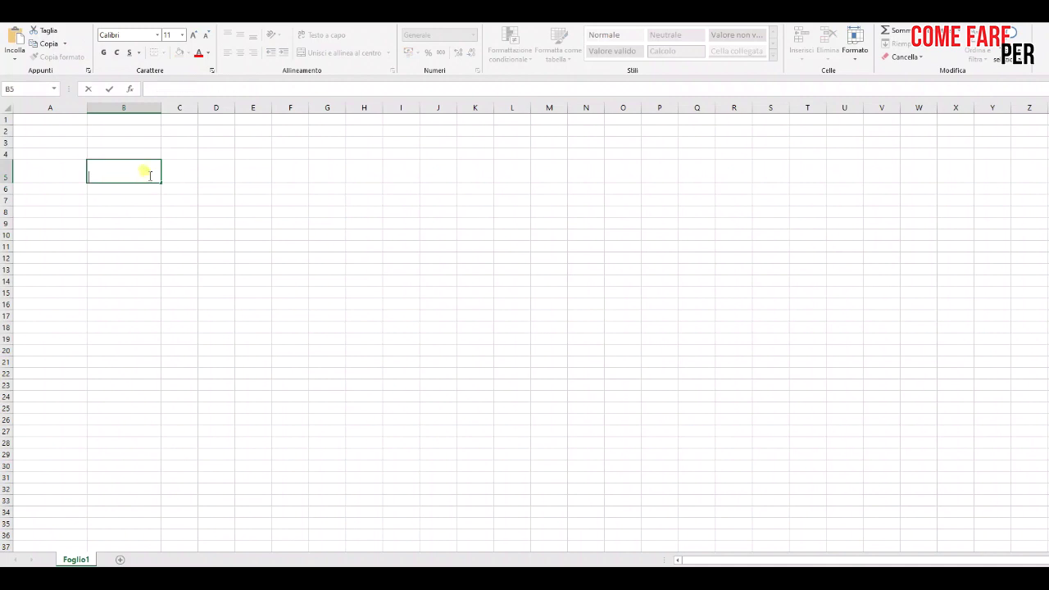
key("Return")
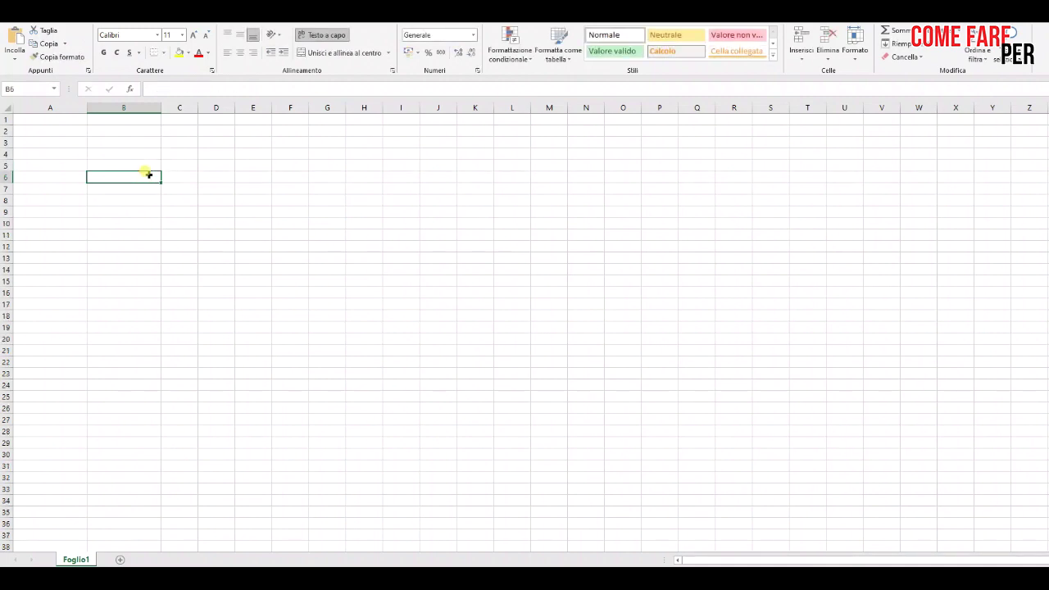
left_click(5, 141)
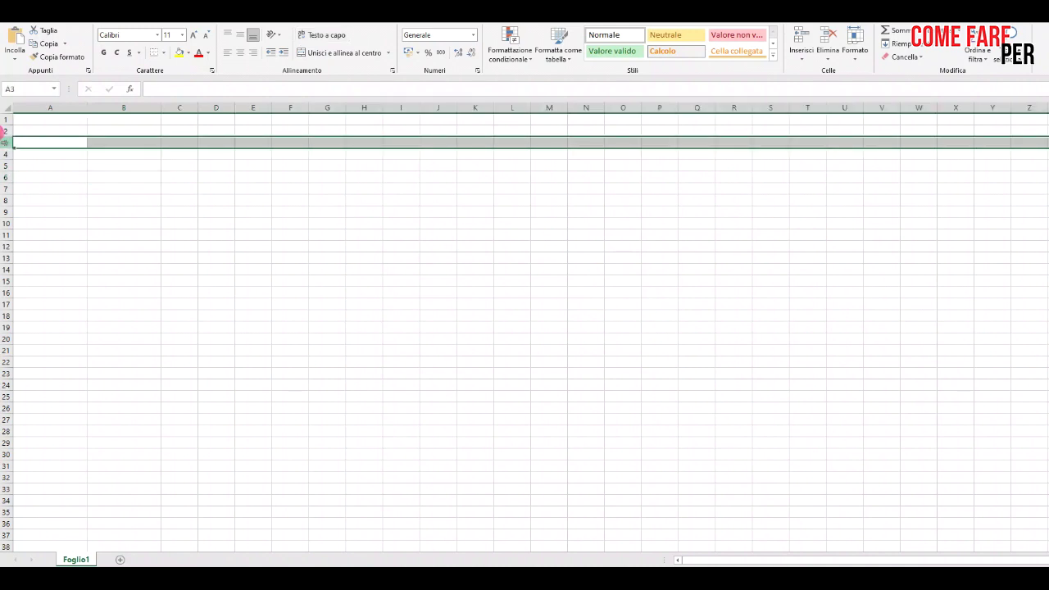
Apply Wrap Text to row 3, then to the entire worksheet
left_click(321, 37)
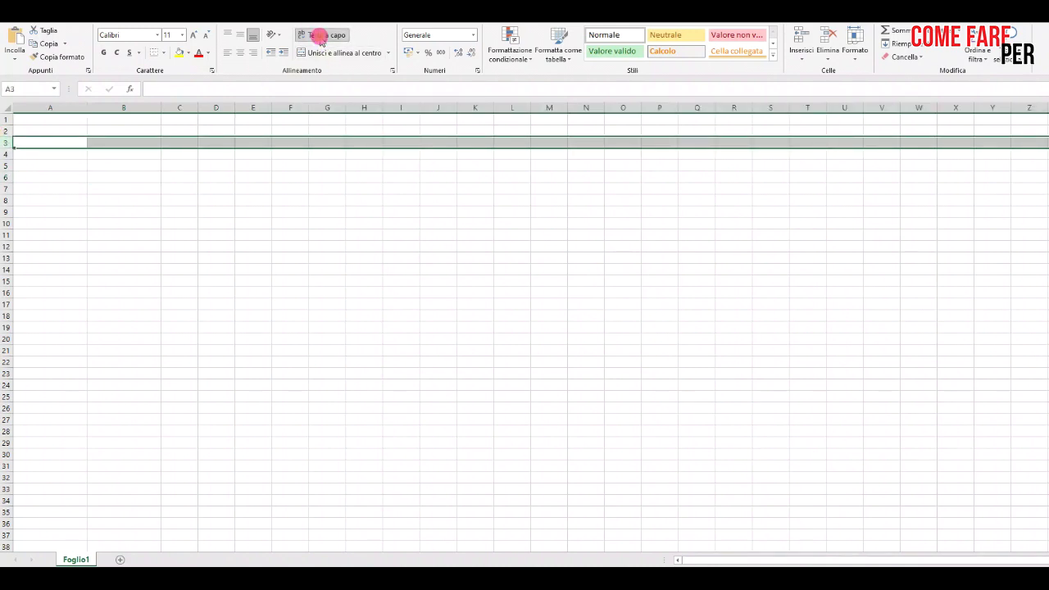
left_click(7, 108)
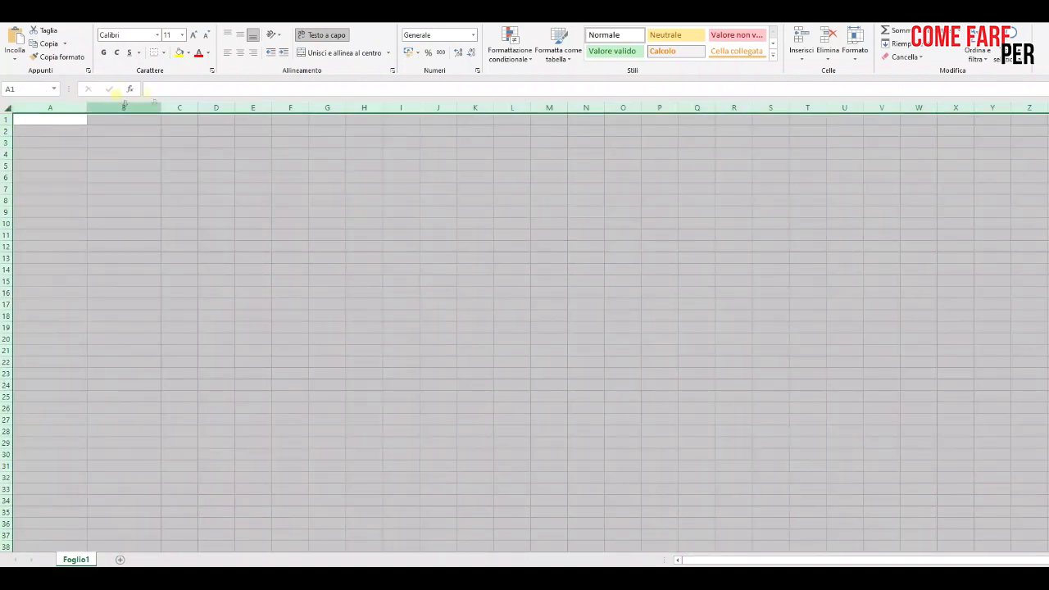
left_click(324, 37)
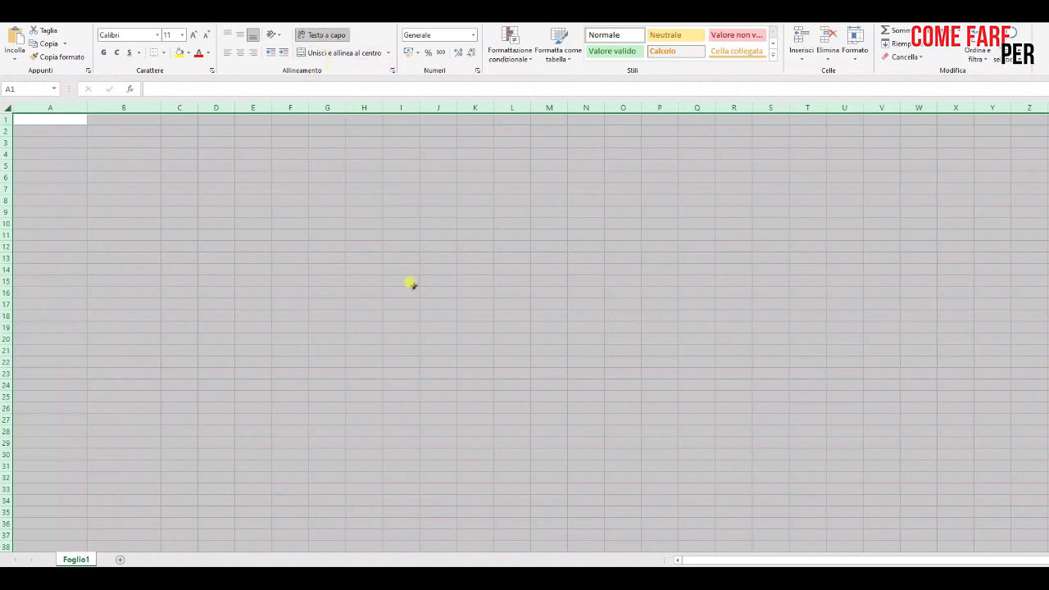
Enter 'ciao ciao ciao' in J18 to confirm it wraps onto two lines
double_click(433, 314)
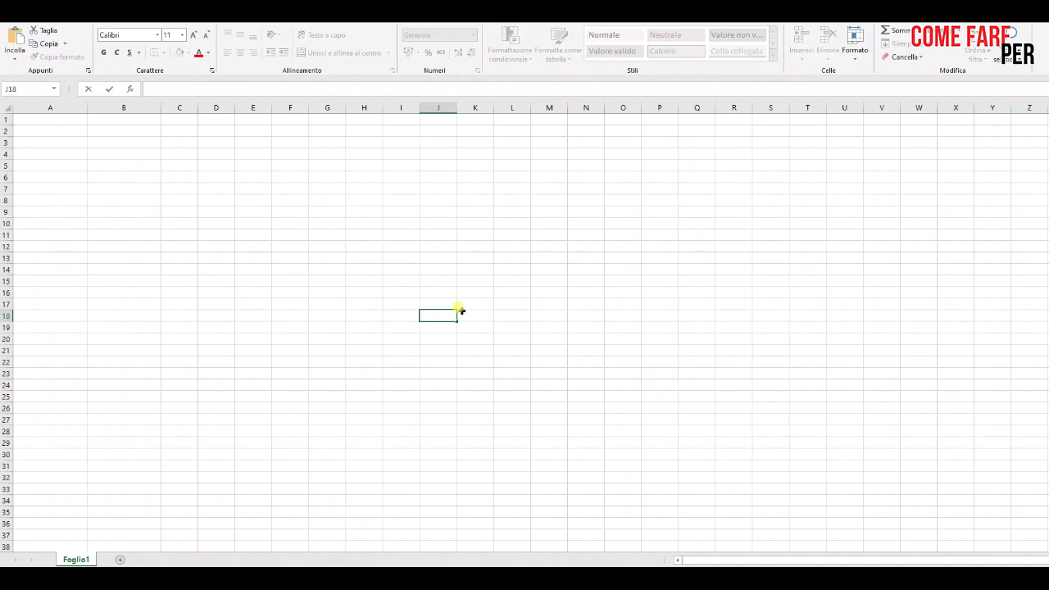
type("ciao ciao ciao")
key("Return")
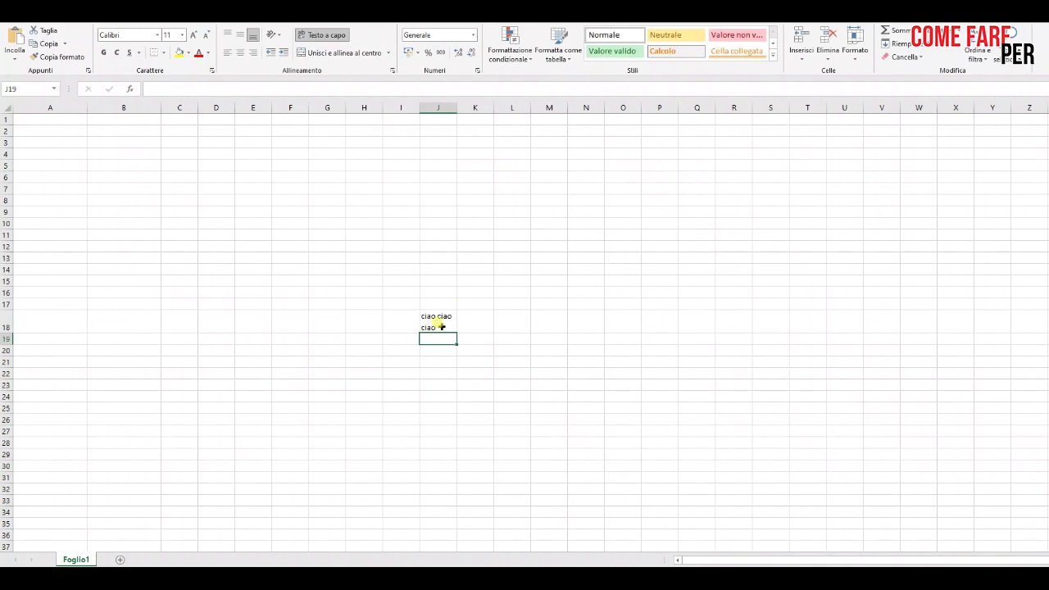
Delete the text from J18, leaving it empty
left_click(441, 325)
double_click(434, 322)
left_click_drag(442, 328, 420, 315)
key("BackSpace")
key("Return")
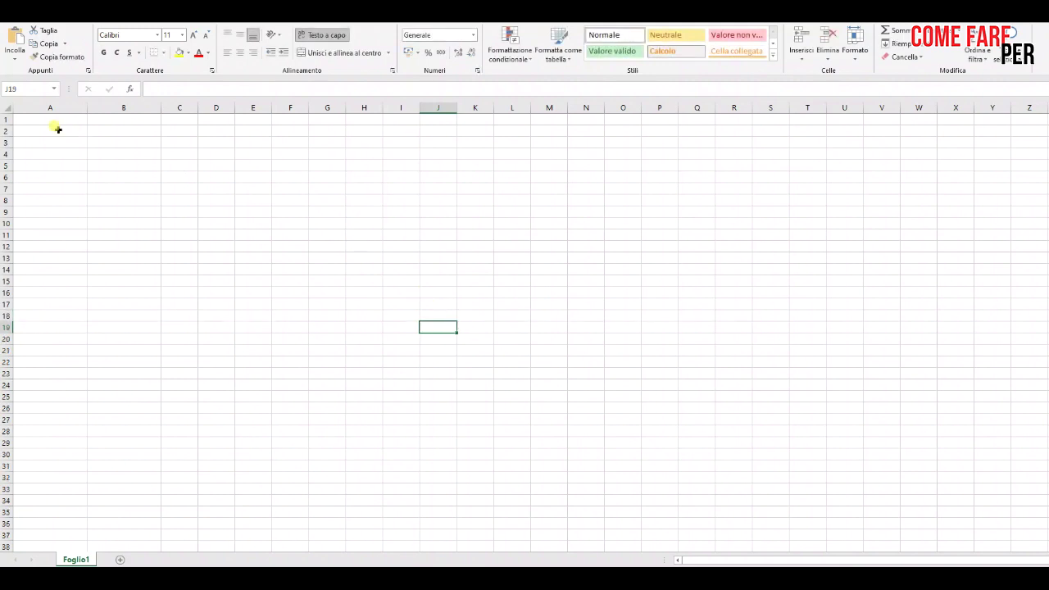
left_click(53, 119)
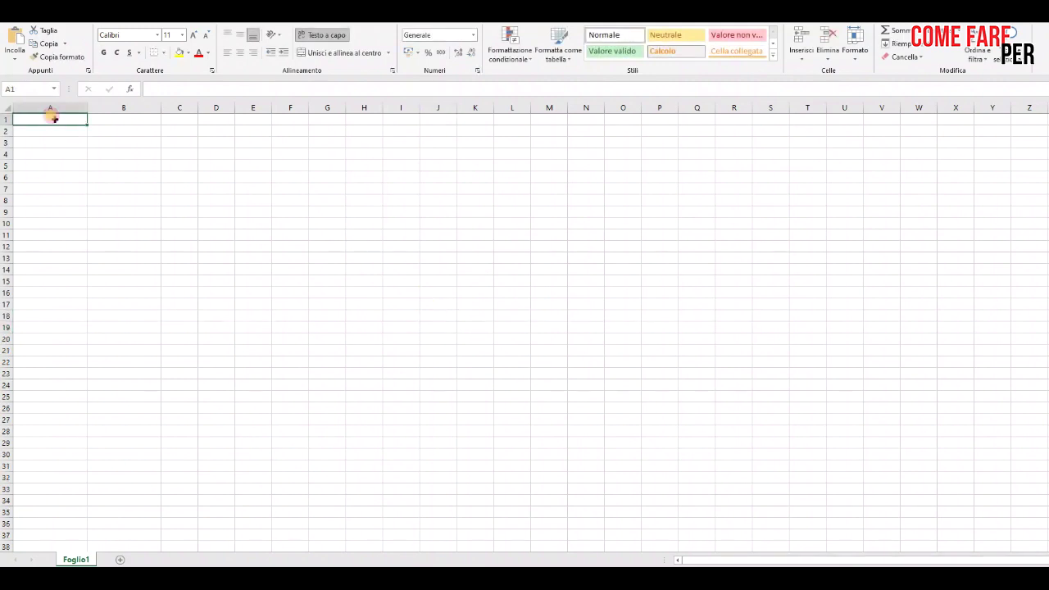
Enter 20 f's, an Alt+Enter line break, then 10 more f's in A1
double_click(54, 119)
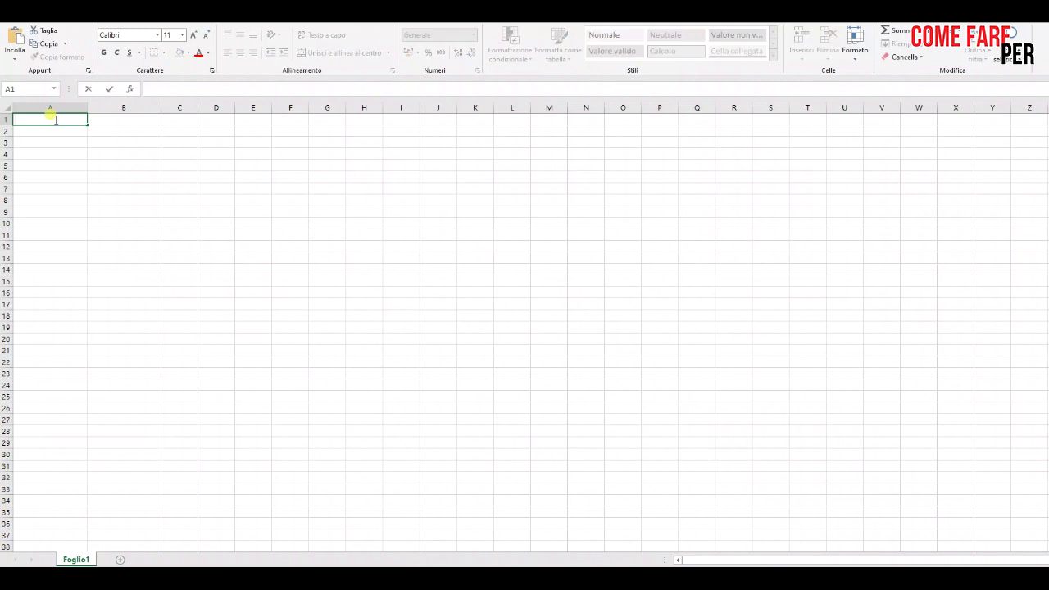
type("ffffffffffffffffffff")
key("alt+Return")
type("fffffffffff")
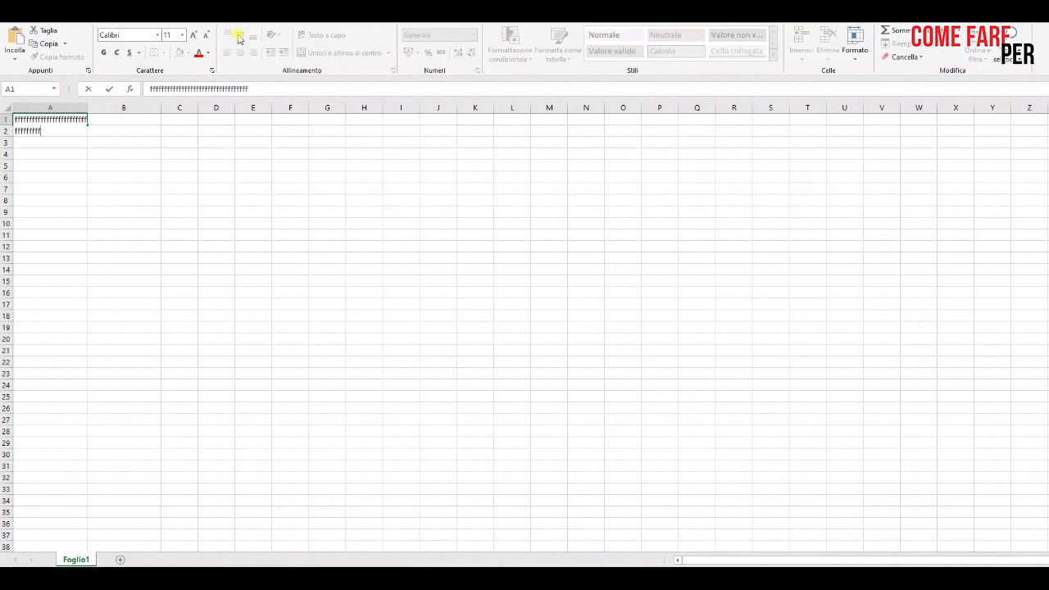
key("Return")
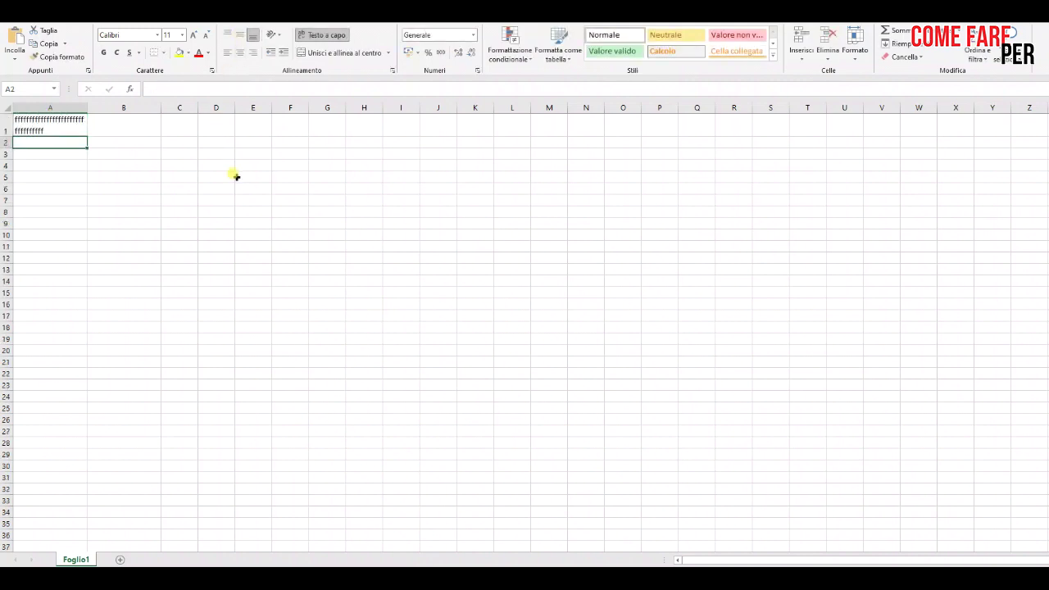
Delete A1's two-line f text, leaving the cell empty
left_click(57, 128)
double_click(57, 128)
key("ctrl+a")
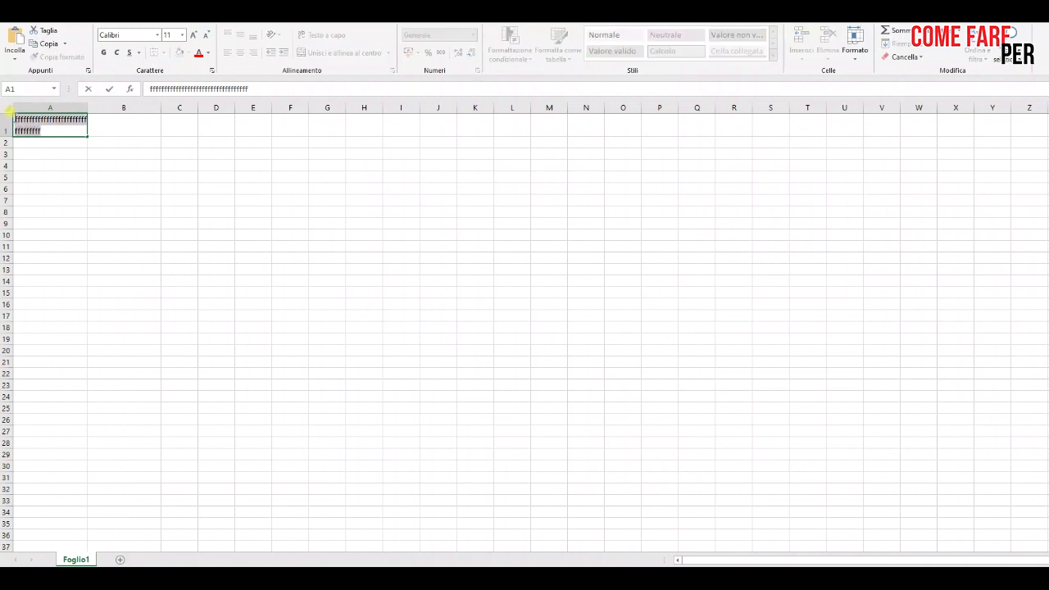
key("BackSpace")
key("Return")
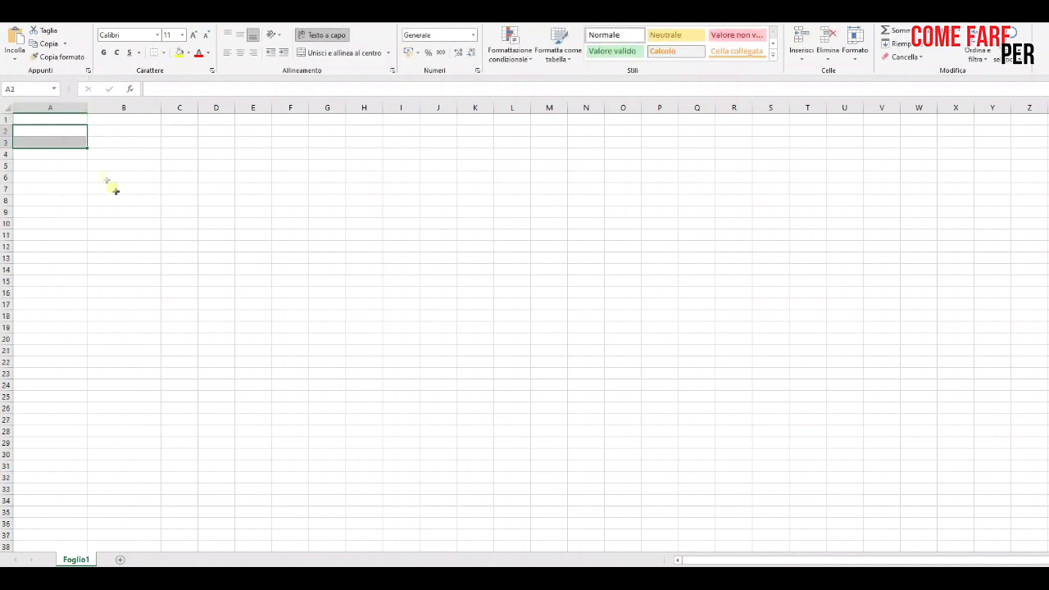
left_click(78, 196)
left_click(71, 120)
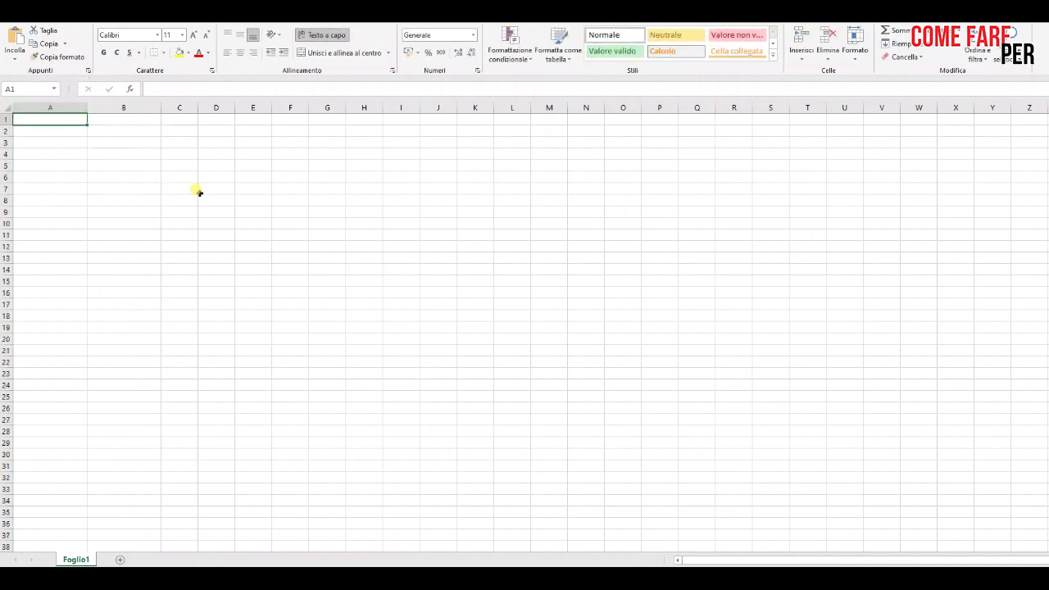